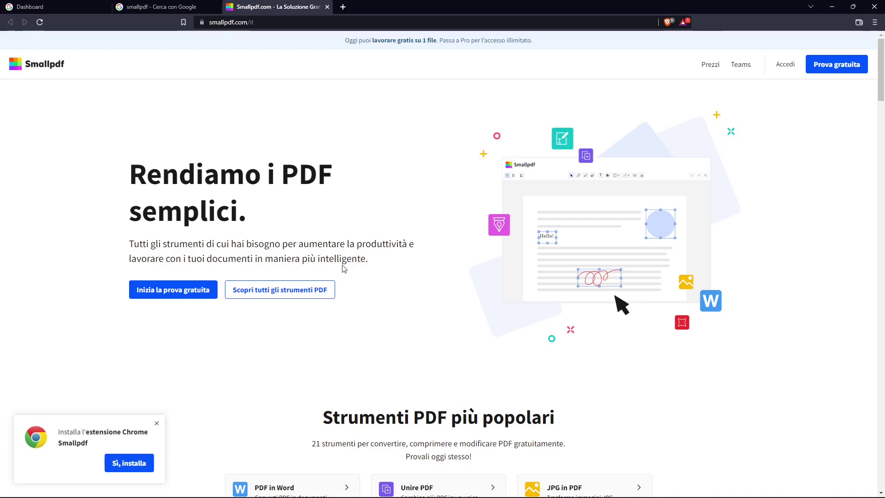
Step: Browse the popular PDF tools on the home page and open the page listing all Smallpdf tools
{"action": "scroll", "coordinate": [342, 268], "scroll_direction": "down", "scroll_amount": 3}
{"action": "scroll", "coordinate": [343, 267], "scroll_direction": "down", "scroll_amount": 2}
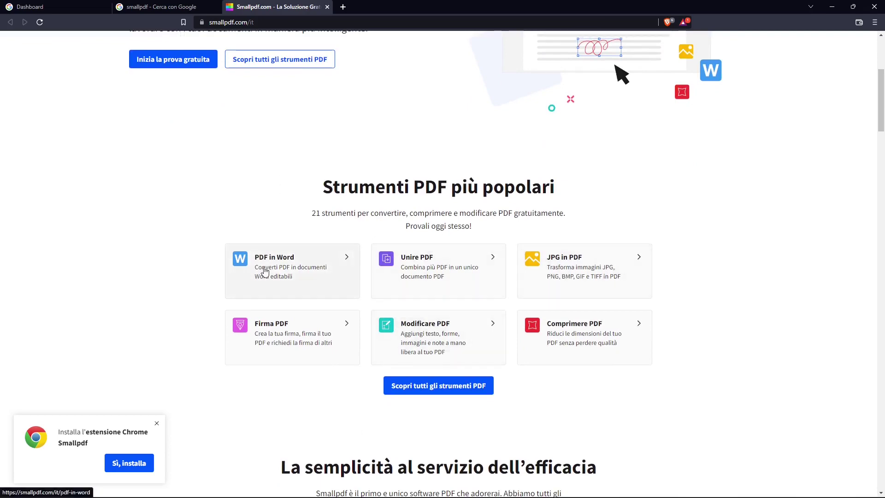
{"action": "scroll", "coordinate": [265, 272], "scroll_direction": "up", "scroll_amount": 5}
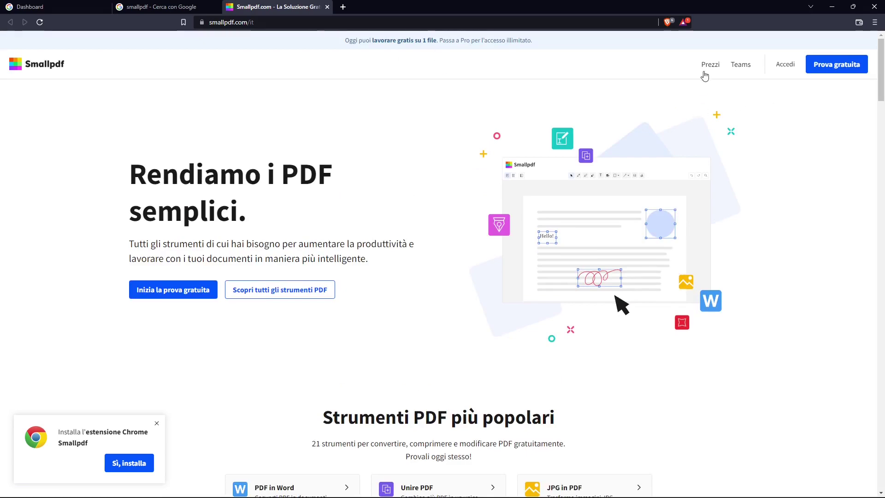
{"action": "scroll", "coordinate": [465, 331], "scroll_direction": "down", "scroll_amount": 4}
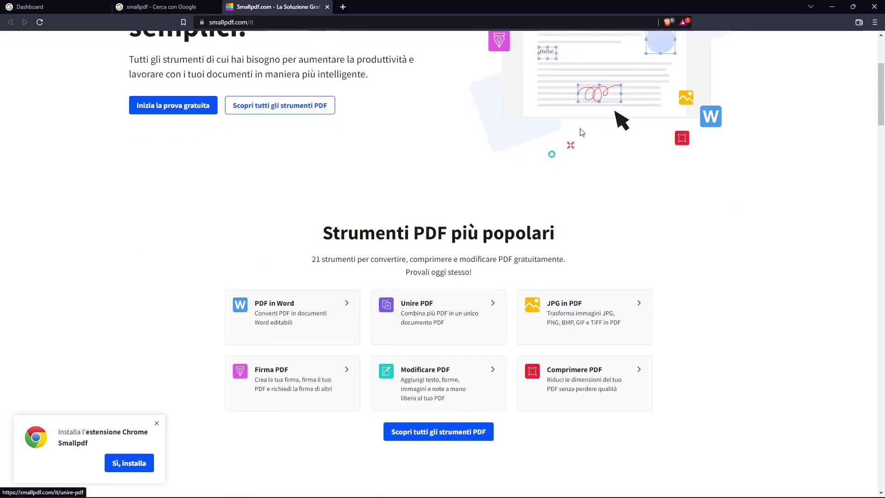
{"action": "scroll", "coordinate": [470, 207], "scroll_direction": "down", "scroll_amount": 3}
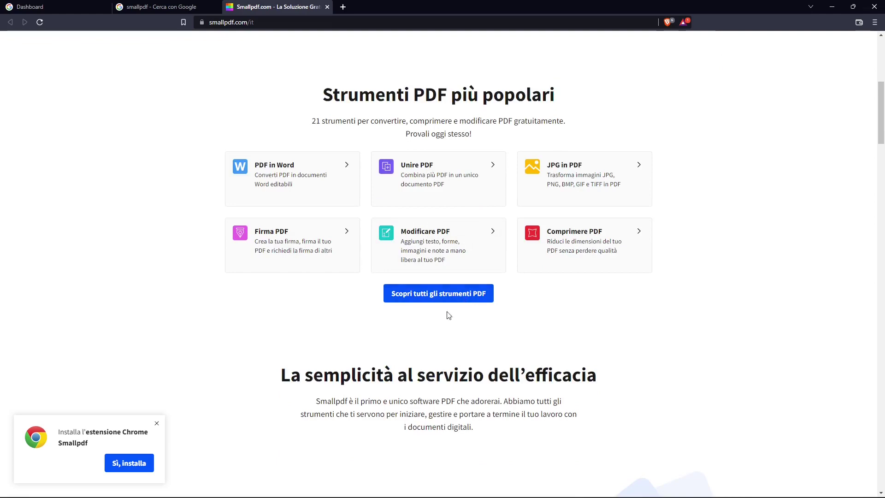
{"action": "left_click", "coordinate": [420, 299]}
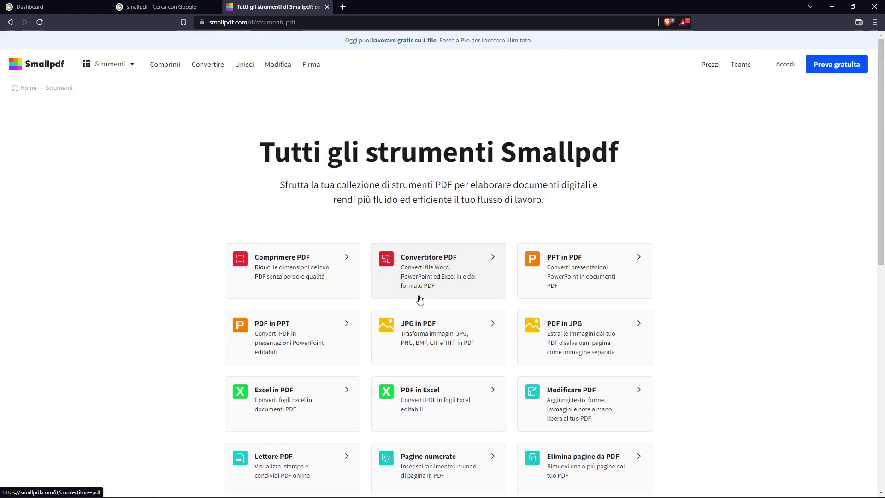
Step: Examine the full list of Smallpdf tools, from compression and conversion to editing, signing and protecting PDFs
{"action": "left_click_drag", "start_coordinate": [294, 153], "coordinate": [576, 186]}
{"action": "left_click", "coordinate": [576, 185]}
{"action": "scroll", "coordinate": [543, 217], "scroll_direction": "down", "scroll_amount": 1}
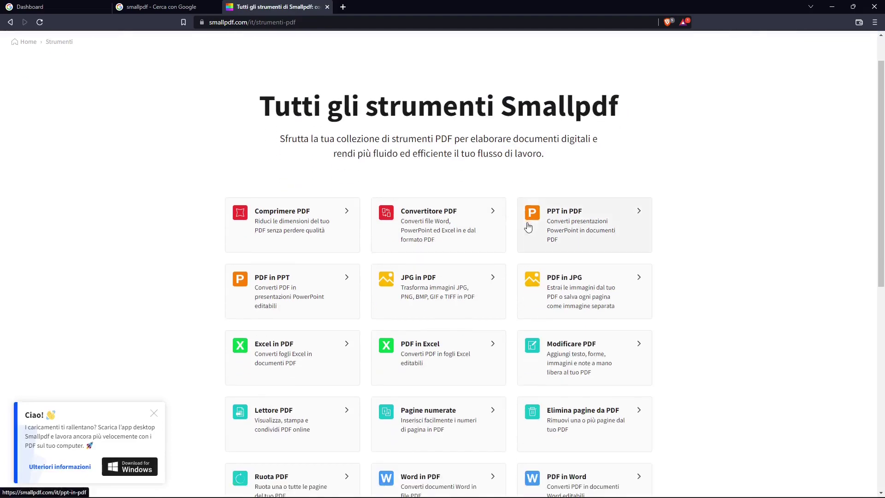
{"action": "scroll", "coordinate": [493, 192], "scroll_direction": "down", "scroll_amount": 5}
{"action": "scroll", "coordinate": [493, 194], "scroll_direction": "up", "scroll_amount": 5}
{"action": "scroll", "coordinate": [494, 196], "scroll_direction": "down", "scroll_amount": 3}
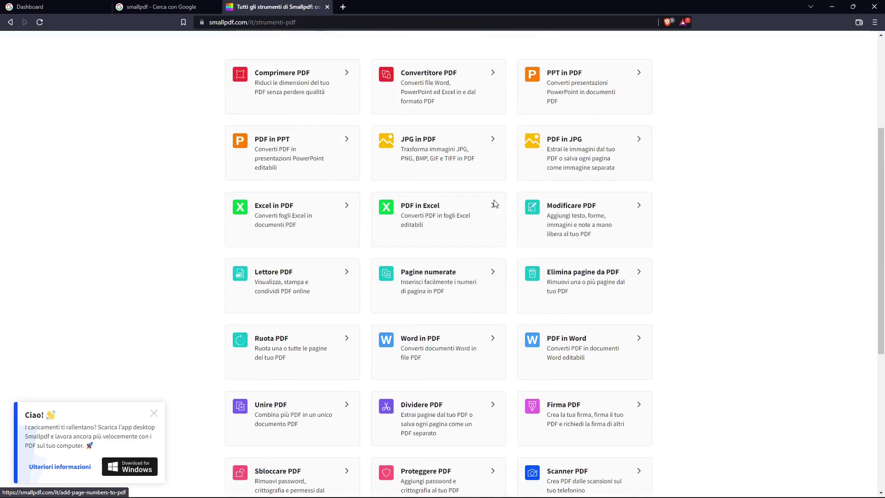
{"action": "scroll", "coordinate": [493, 201], "scroll_direction": "up", "scroll_amount": 4}
Step: Open the PDF Editor from the Google results for smallpdf and upload the Lesson 09 image from the ENSCAPE folder
{"action": "left_click", "coordinate": [172, 7]}
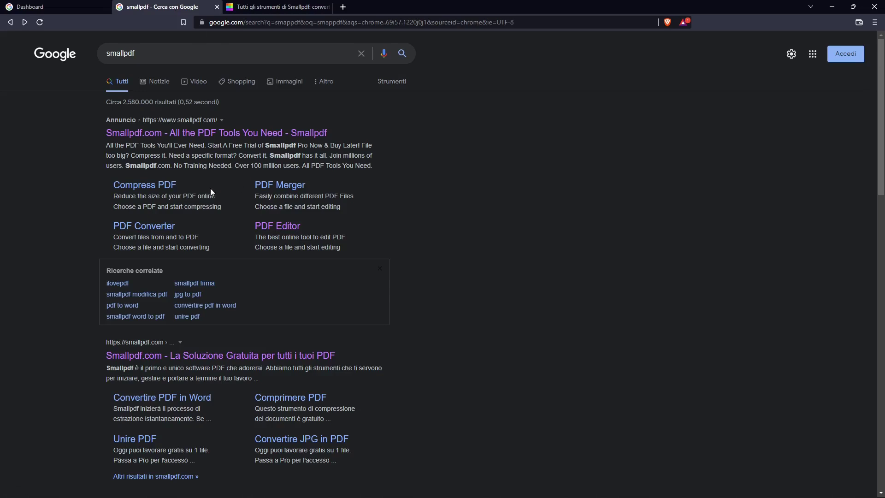
{"action": "left_click", "coordinate": [293, 231]}
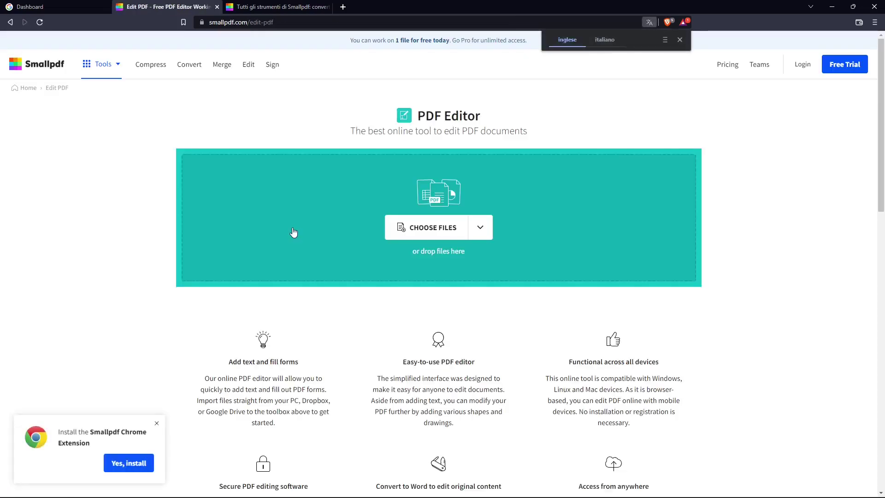
{"action": "left_click", "coordinate": [440, 236]}
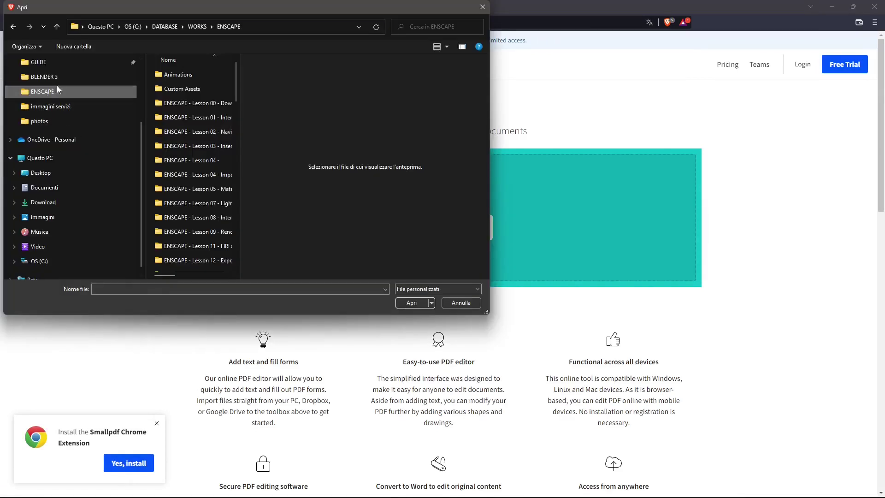
{"action": "scroll", "coordinate": [169, 145], "scroll_direction": "down", "scroll_amount": 5}
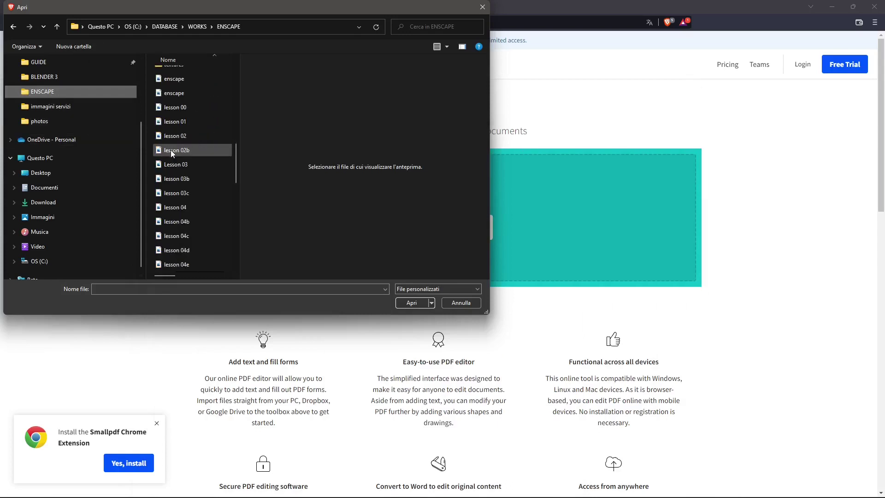
{"action": "left_click", "coordinate": [171, 151]}
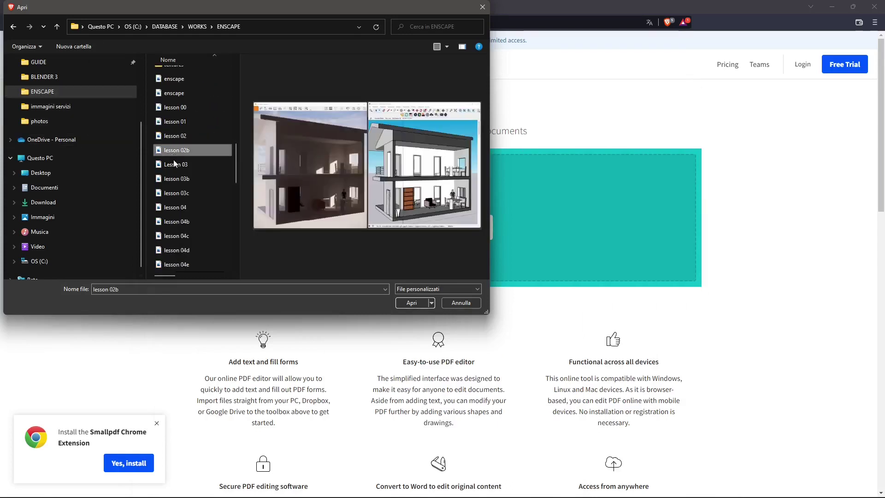
{"action": "left_click", "coordinate": [167, 191]}
{"action": "scroll", "coordinate": [168, 207], "scroll_direction": "down", "scroll_amount": 3}
{"action": "left_click", "coordinate": [168, 221]}
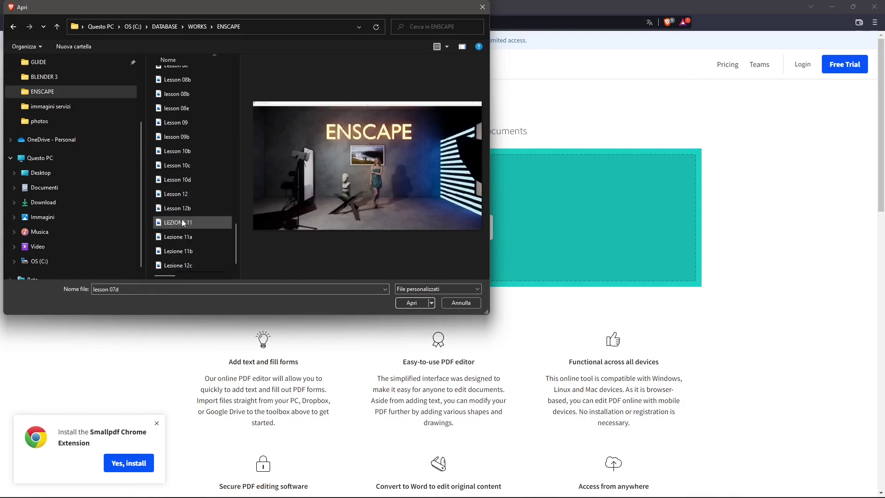
{"action": "scroll", "coordinate": [173, 175], "scroll_direction": "down", "scroll_amount": 4}
{"action": "left_click", "coordinate": [175, 167]}
{"action": "left_click", "coordinate": [178, 136]}
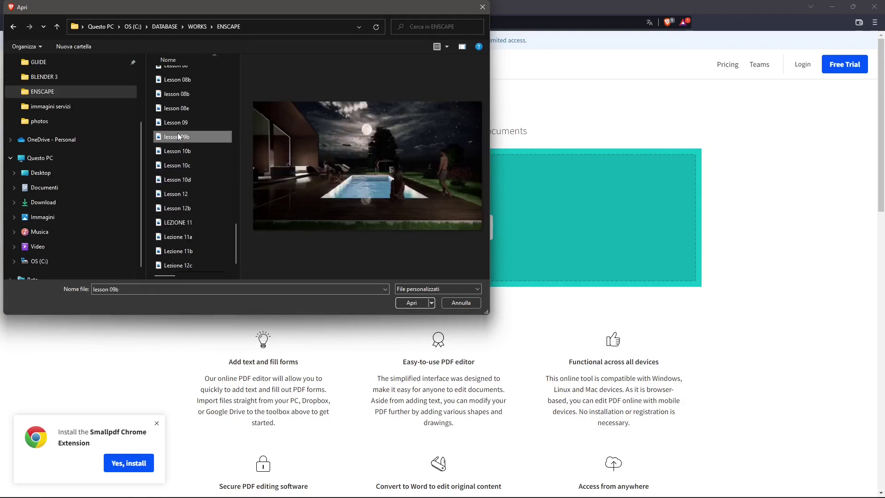
{"action": "left_click", "coordinate": [178, 128]}
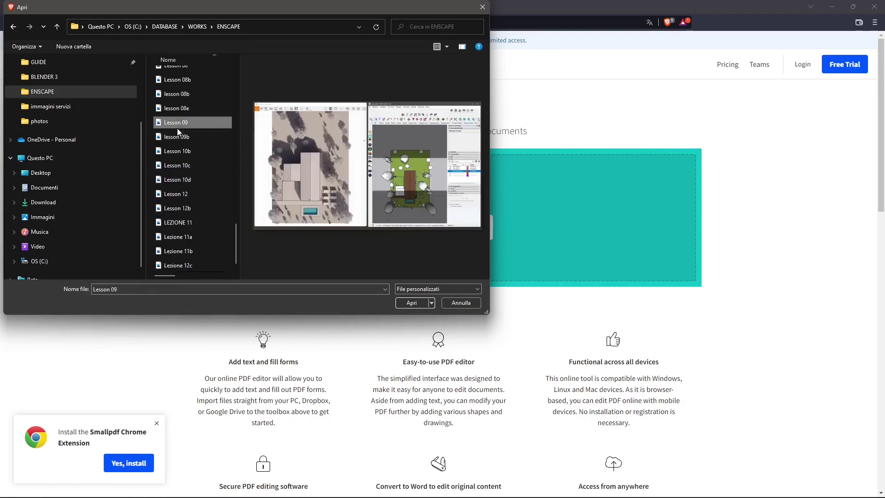
{"action": "left_click", "coordinate": [415, 304]}
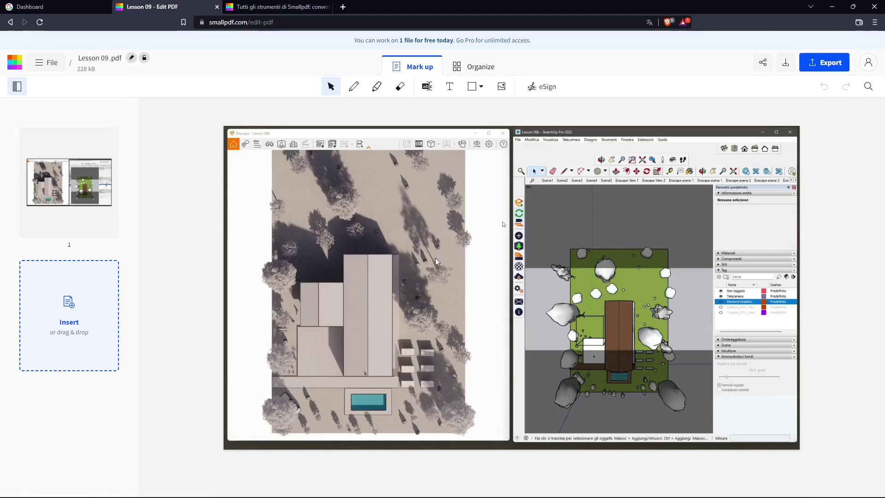
Step: Draw a small red freehand zigzag over the tree near the left view's upper-right corner and place a text box beside it
{"action": "left_click", "coordinate": [362, 93]}
{"action": "left_click_drag", "start_coordinate": [444, 183], "coordinate": [467, 174]}
{"action": "left_click", "coordinate": [377, 95]}
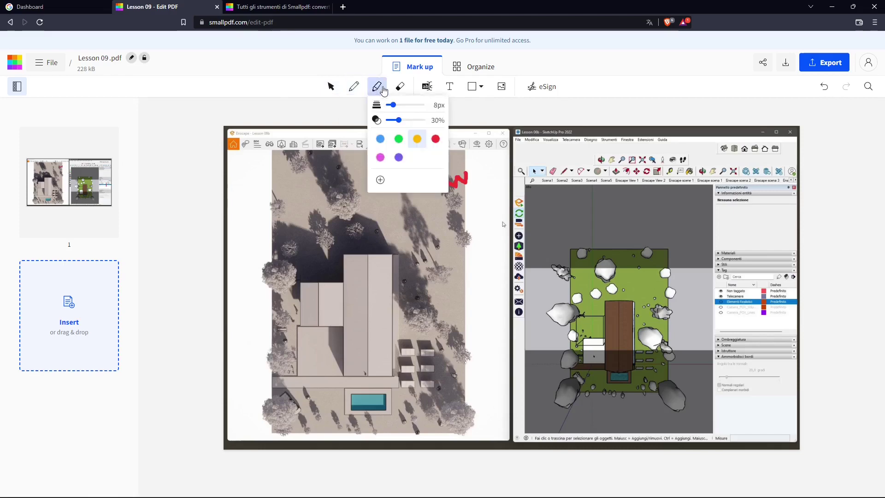
{"action": "left_click", "coordinate": [426, 90]}
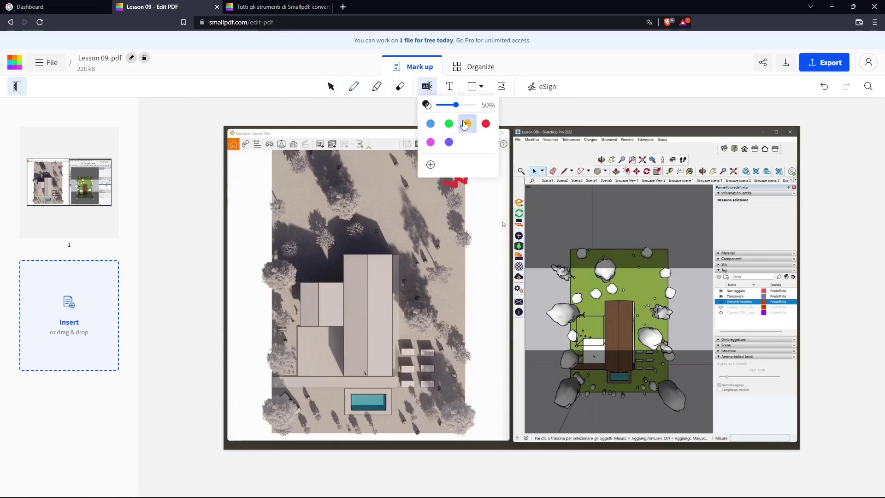
{"action": "left_click", "coordinate": [450, 86]}
{"action": "left_click", "coordinate": [478, 186]}
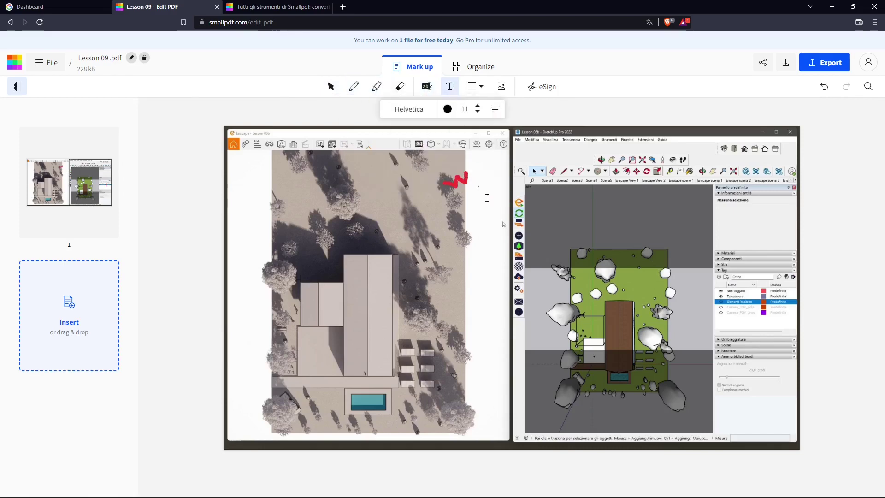
Step: Draw a red rectangle above the green site plan and a red diagonal line rising towards the plan's left edge
{"action": "left_click", "coordinate": [479, 90]}
{"action": "left_click", "coordinate": [501, 111]}
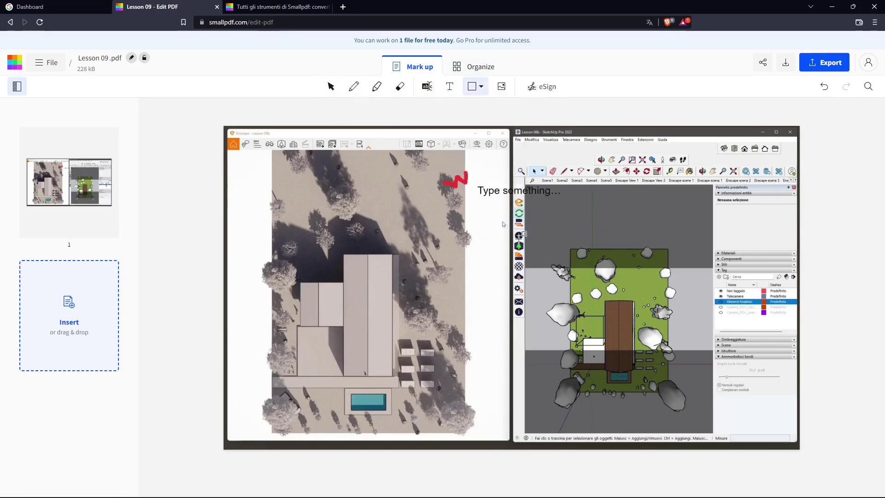
{"action": "left_click_drag", "start_coordinate": [568, 206], "coordinate": [627, 236]}
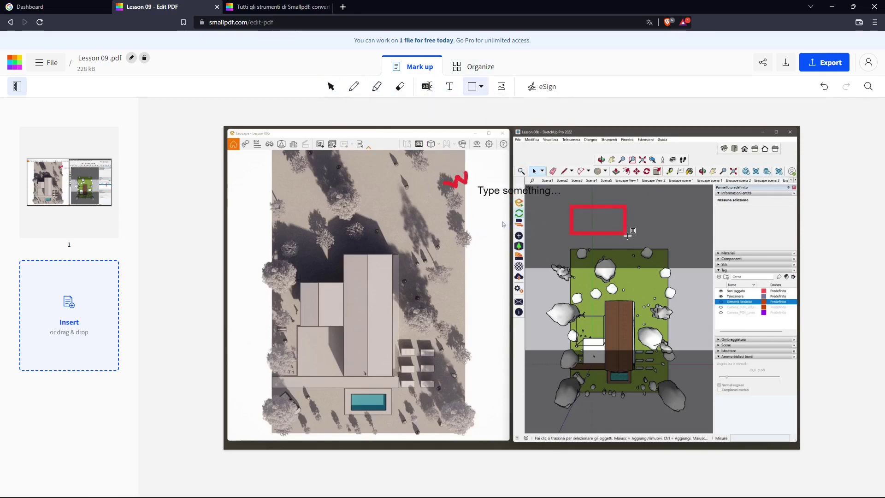
{"action": "left_click", "coordinate": [481, 87]}
{"action": "left_click", "coordinate": [489, 152]}
{"action": "left_click_drag", "start_coordinate": [514, 311], "coordinate": [578, 279]}
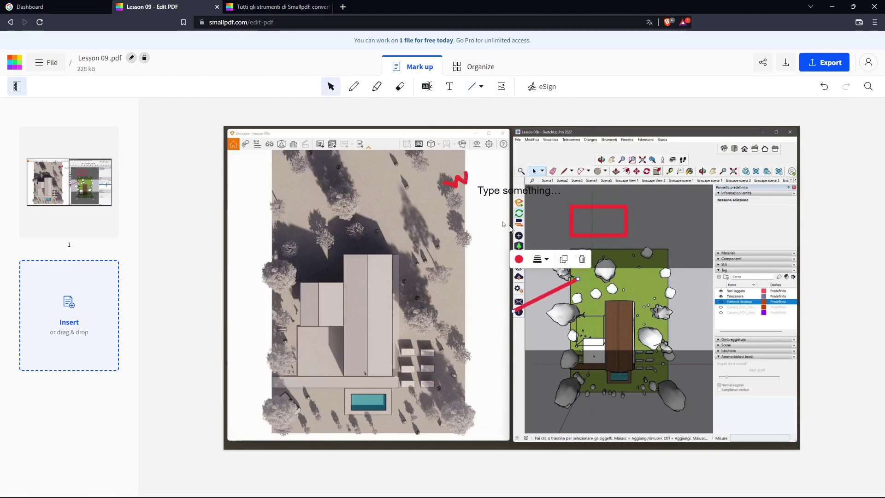
Step: Insert the lesson 02b image, shrink it to about a third of the page width and place it at the page's bottom centre
{"action": "left_click", "coordinate": [502, 86]}
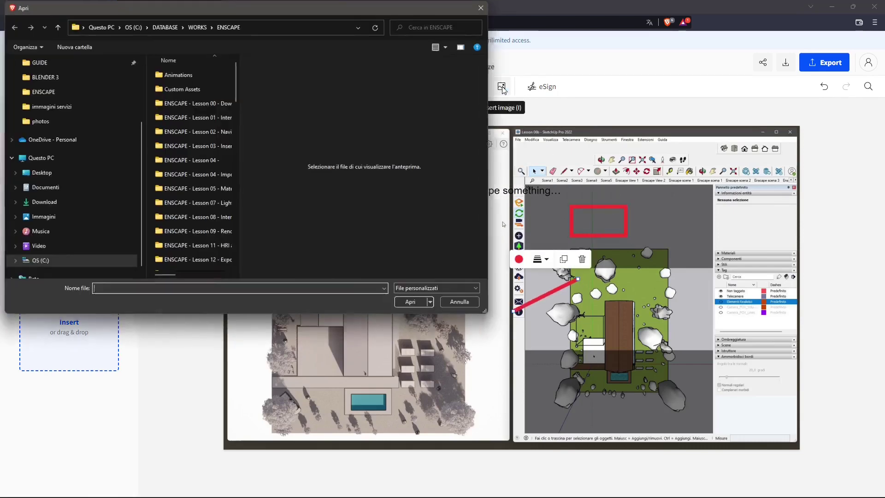
{"action": "scroll", "coordinate": [220, 188], "scroll_direction": "down", "scroll_amount": 6}
{"action": "left_click", "coordinate": [195, 207]}
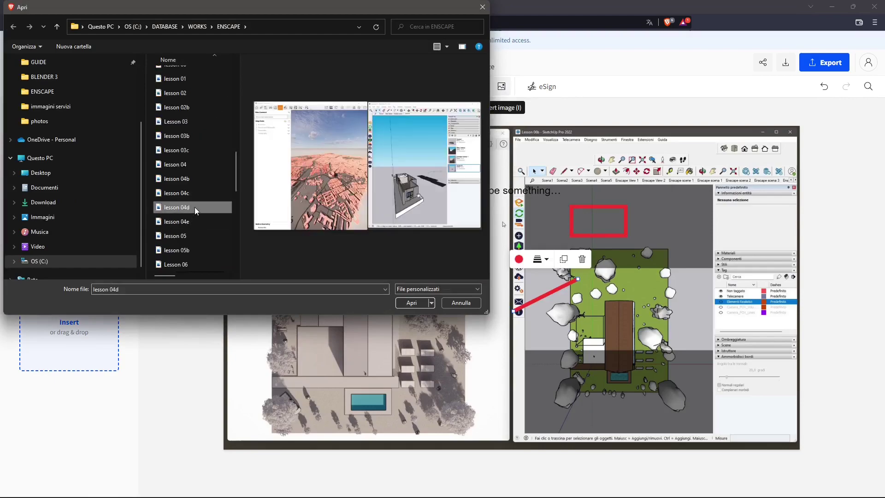
{"action": "left_click", "coordinate": [175, 78]}
{"action": "left_click", "coordinate": [176, 107]}
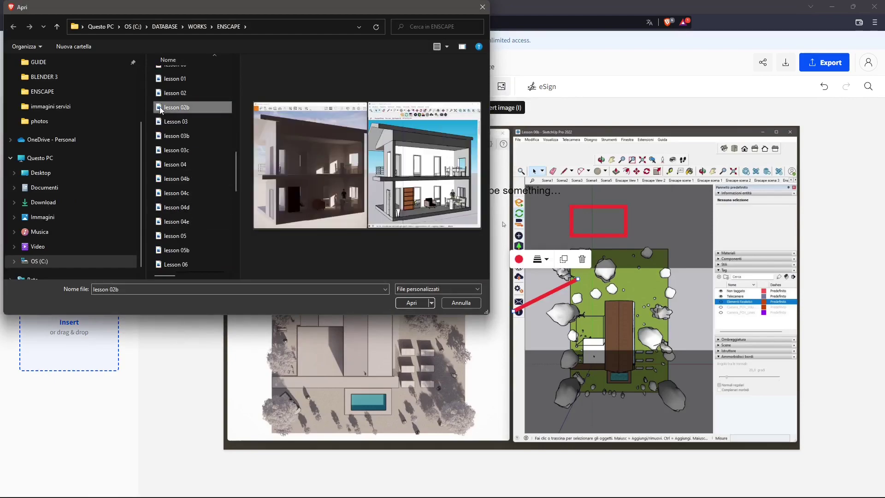
{"action": "left_click", "coordinate": [406, 302]}
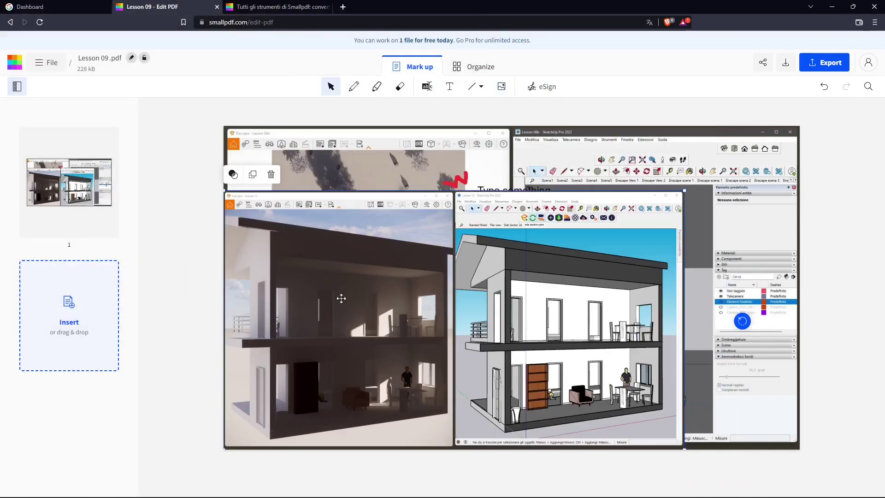
{"action": "left_click_drag", "start_coordinate": [685, 190], "coordinate": [432, 332]}
{"action": "left_click_drag", "start_coordinate": [360, 381], "coordinate": [548, 371]}
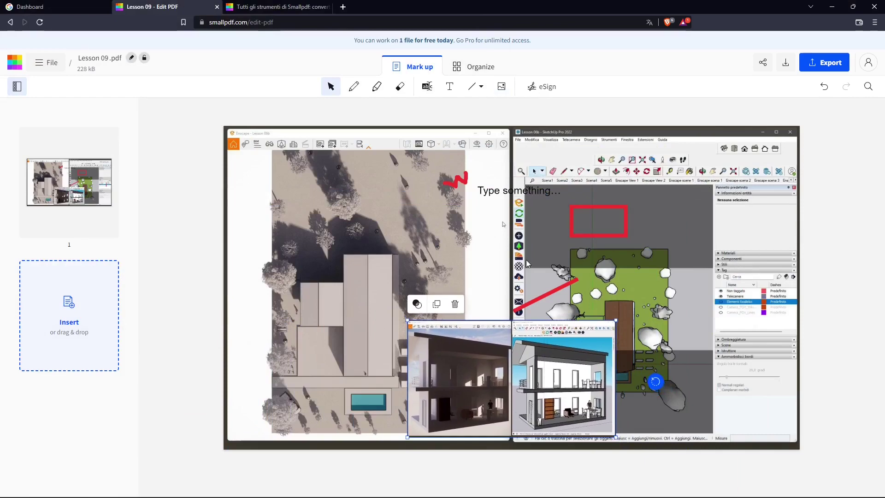
{"action": "left_click", "coordinate": [528, 262]}
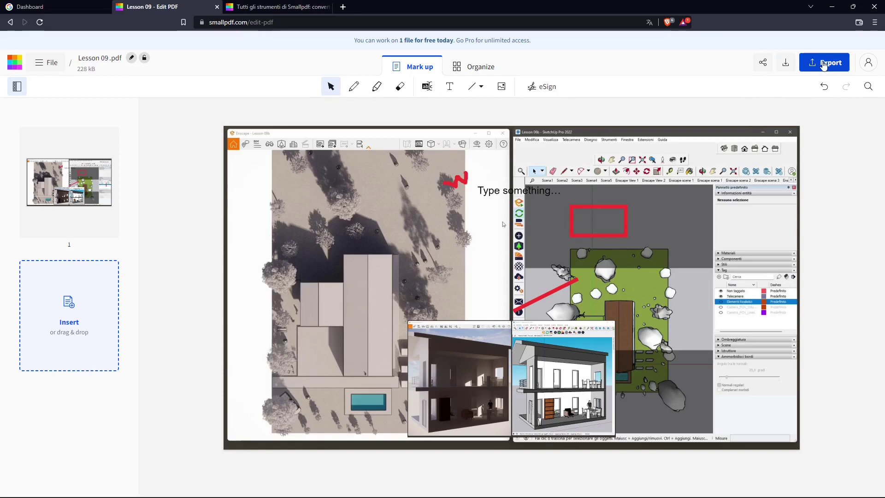
Step: Export the marked-up document as a PDF and save it as Lesson 09 in the Download folder
{"action": "left_click", "coordinate": [767, 72]}
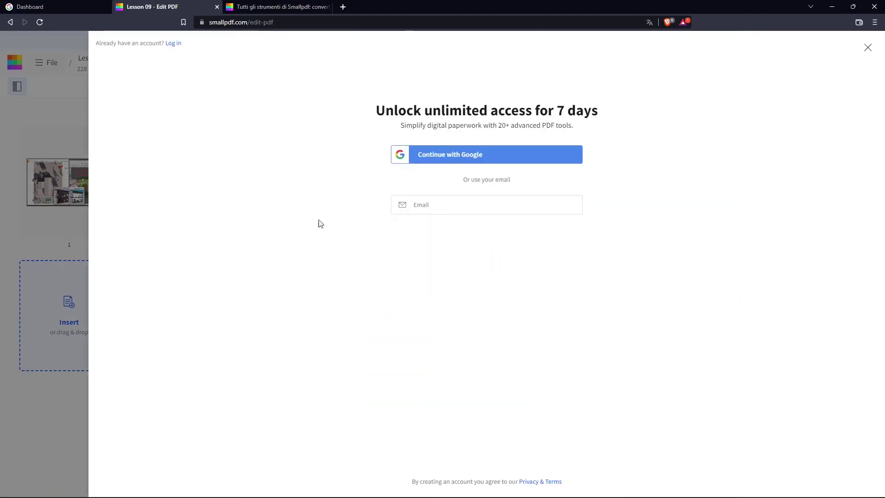
{"action": "left_click", "coordinate": [63, 241]}
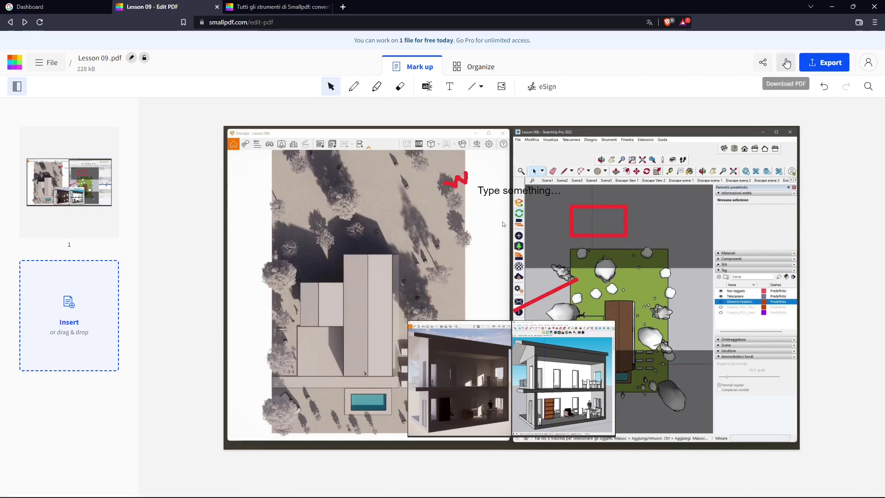
{"action": "left_click", "coordinate": [830, 67]}
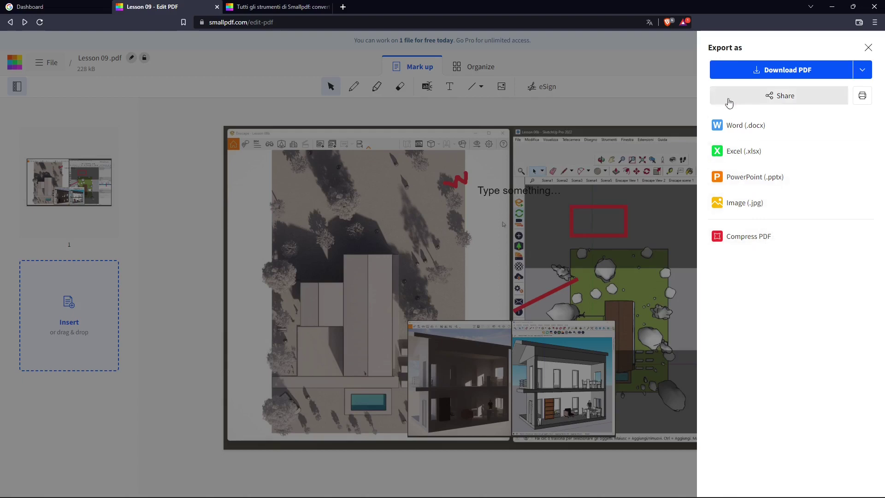
{"action": "left_click", "coordinate": [729, 72]}
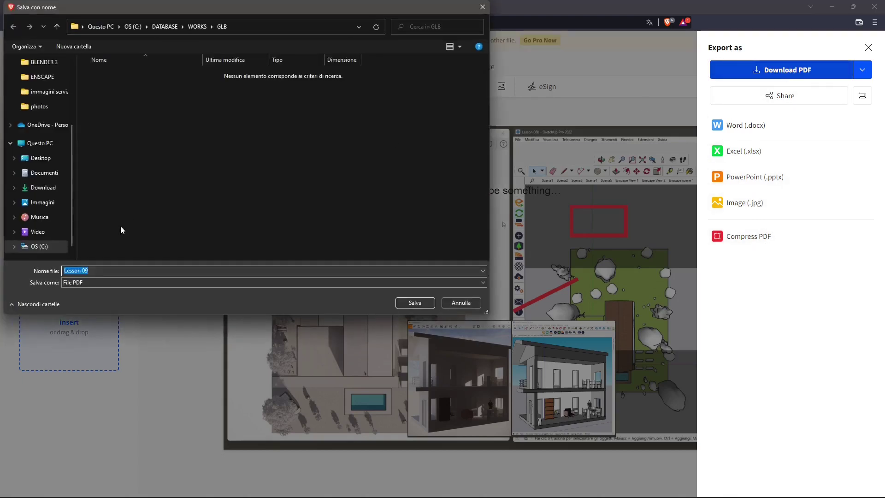
{"action": "scroll", "coordinate": [44, 101], "scroll_direction": "up", "scroll_amount": 3}
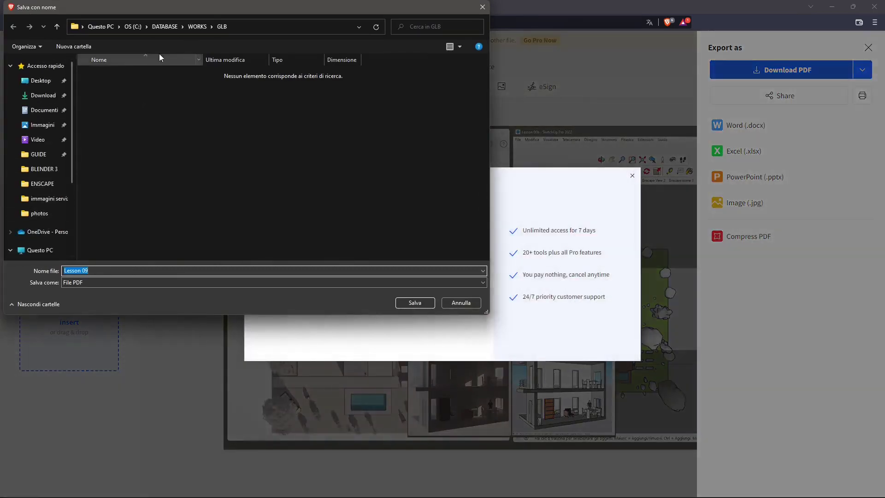
{"action": "left_click", "coordinate": [43, 95]}
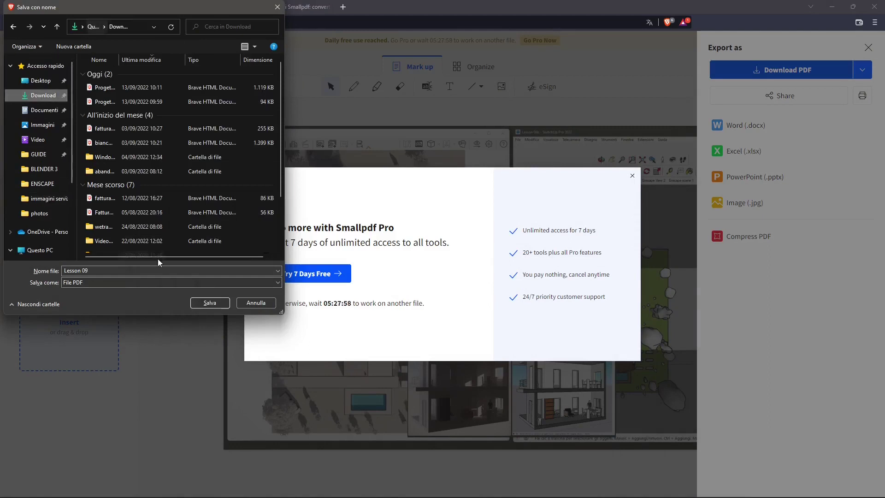
{"action": "left_click", "coordinate": [201, 303]}
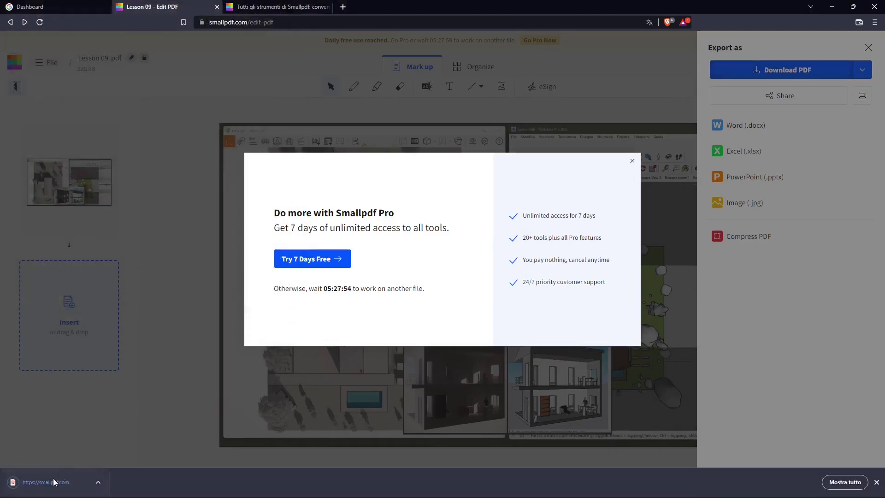
{"action": "left_click", "coordinate": [876, 483]}
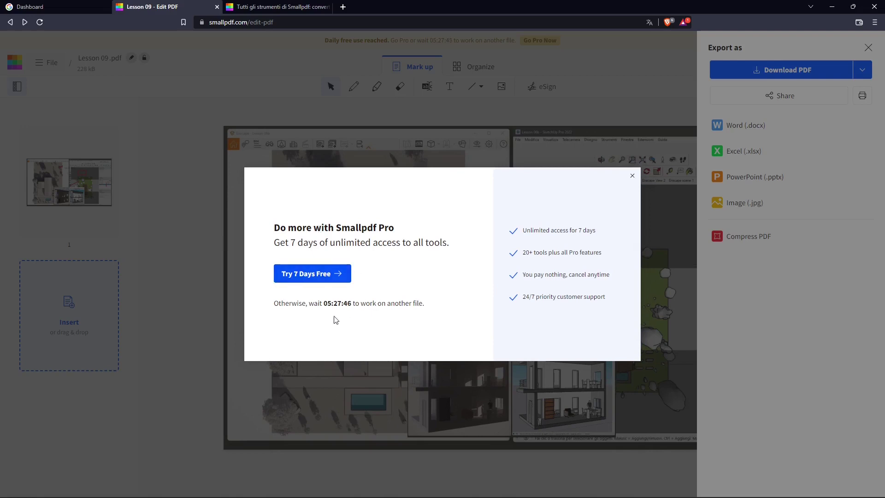
{"action": "left_click_drag", "start_coordinate": [329, 306], "coordinate": [358, 307]}
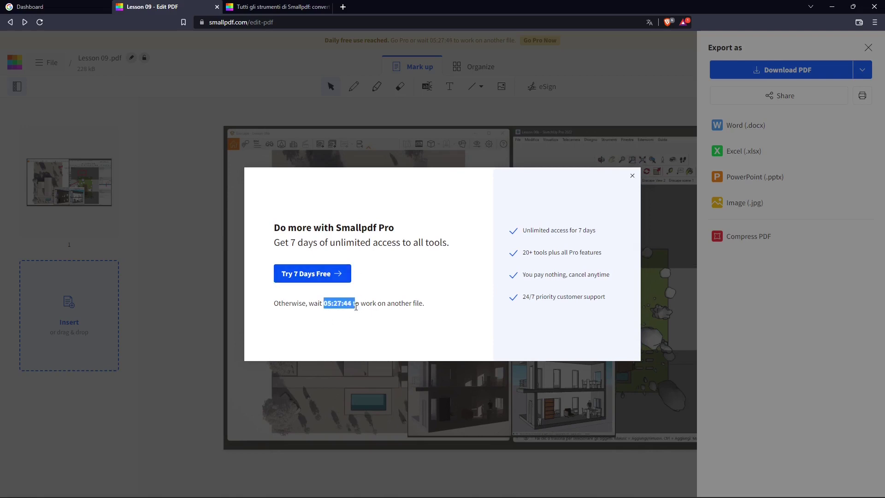